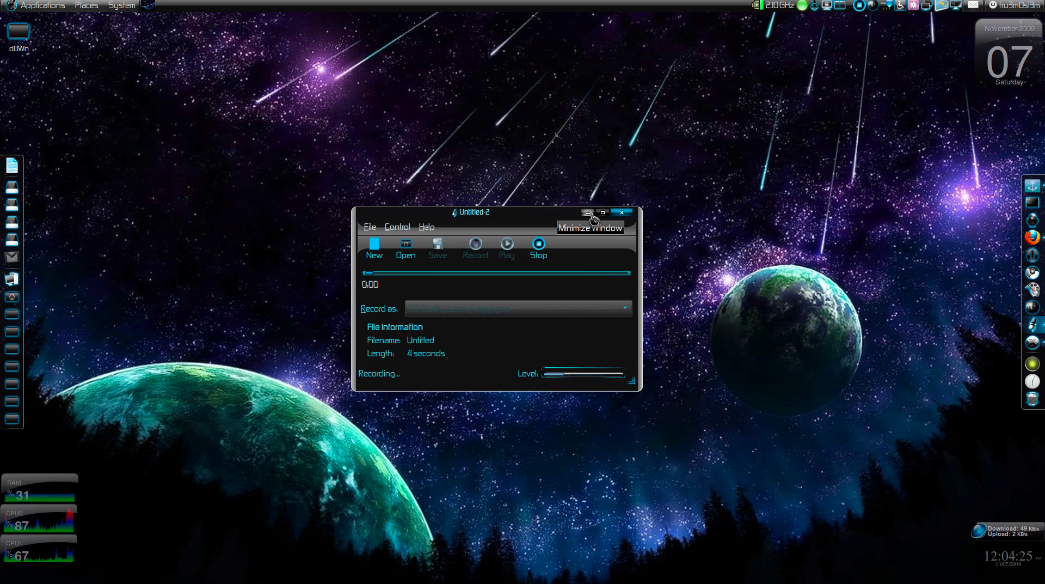
Minimize the sound recorder and switch to the Back In Time website in Firefox.
click(590, 214)
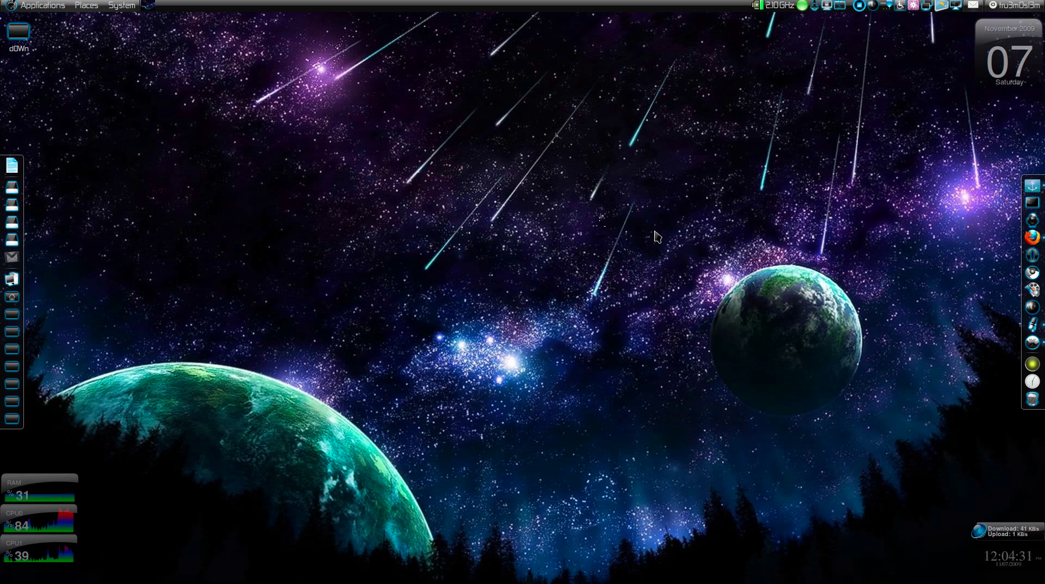
key(alt+Tab)
key(alt+Tab)
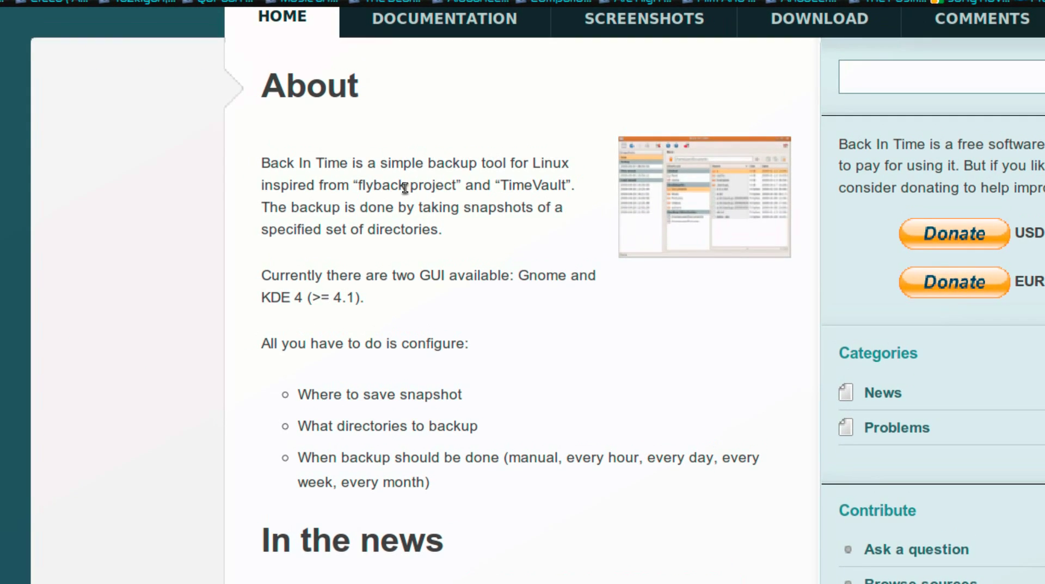
Read the About section of the Back In Time home page, including the list of what has to be configured.
scroll(406, 190, up, 3)
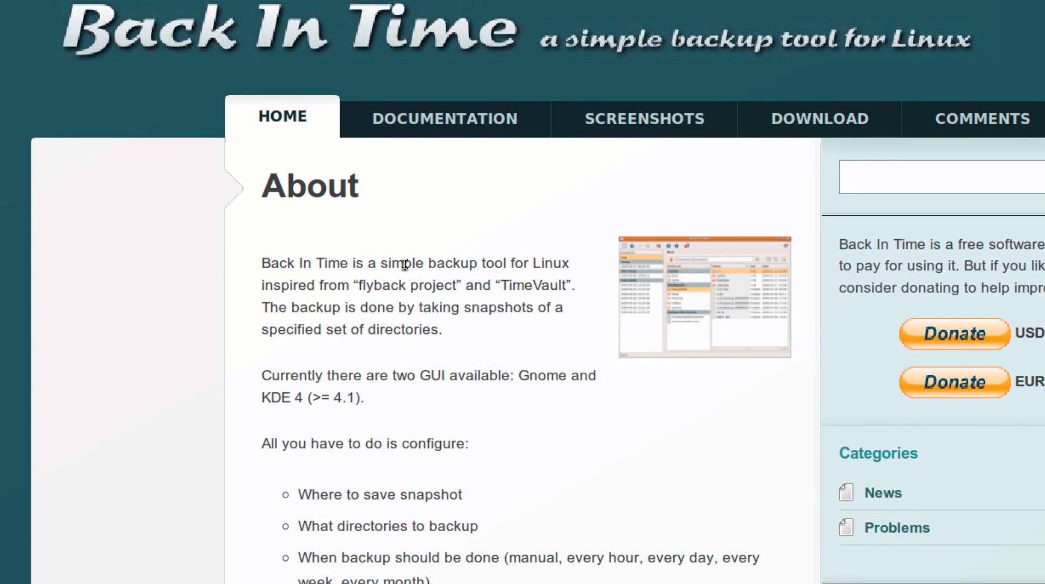
scroll(413, 269, down, 5)
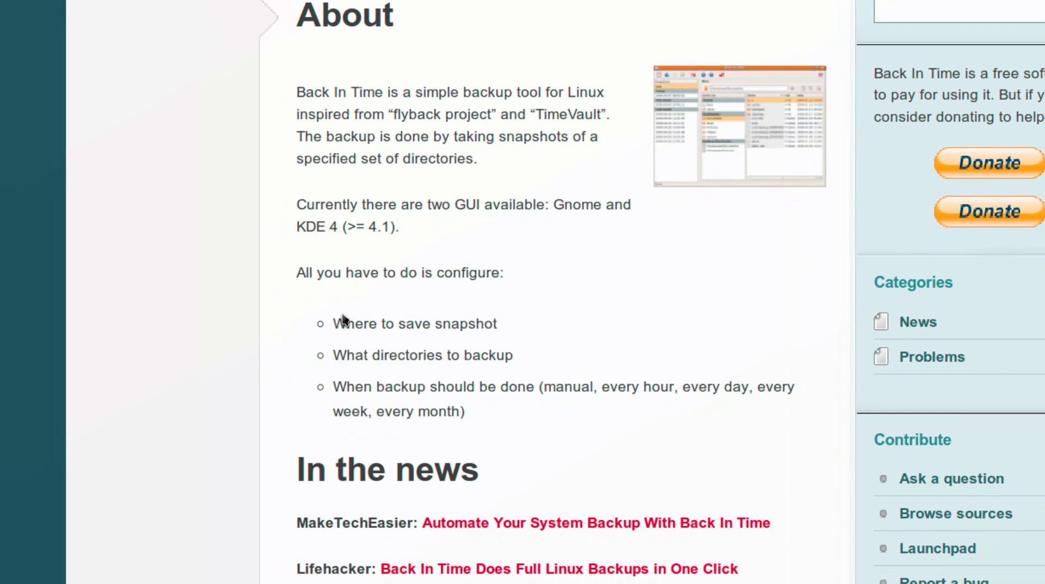
drag(294, 340, 472, 322)
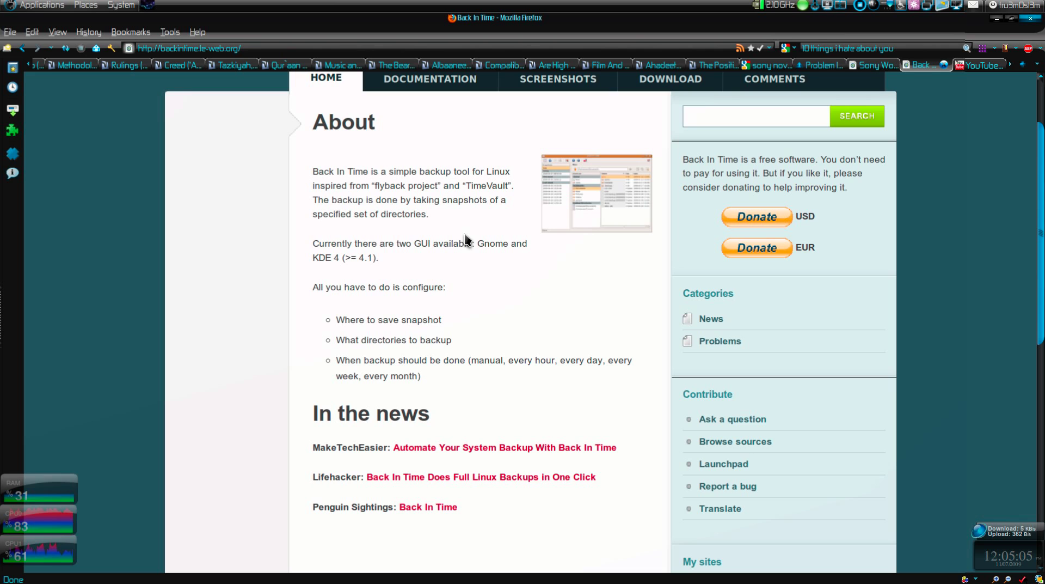
Open the website's download page and review the Ubuntu packages and the repository installation commands.
scroll(466, 240, up, 2)
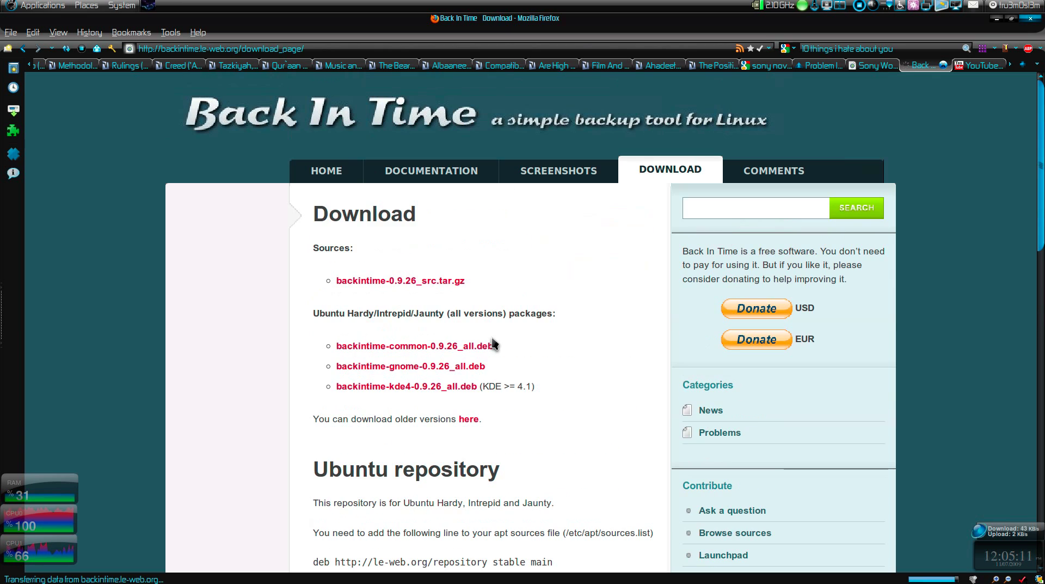
scroll(475, 395, down, 5)
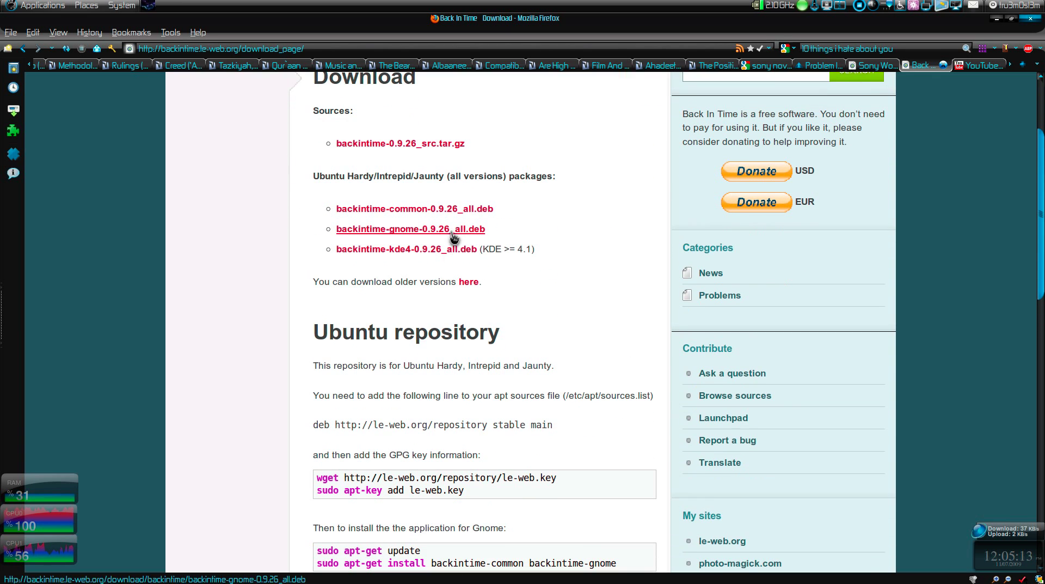
scroll(462, 325, down, 4)
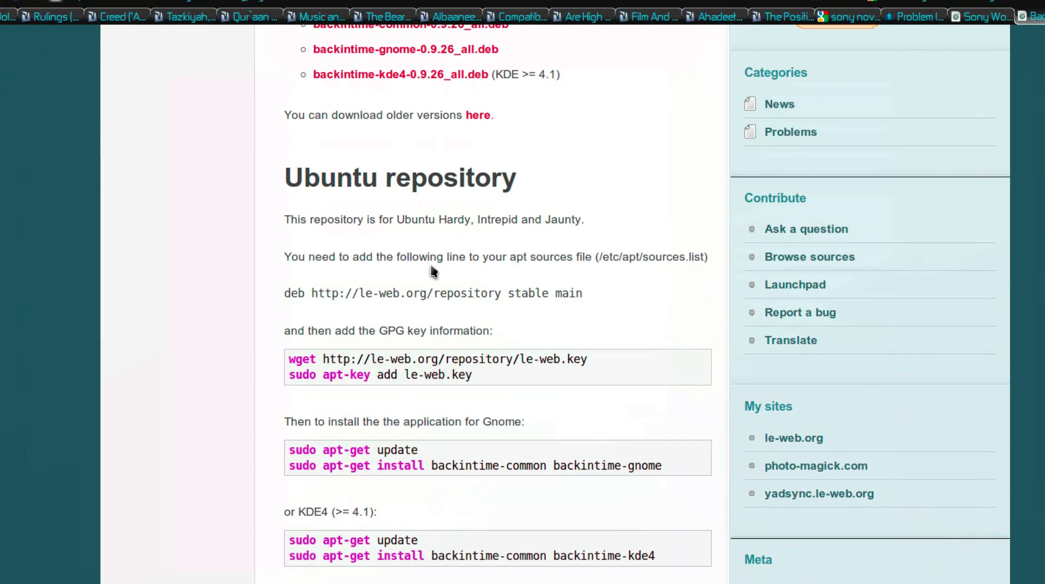
scroll(463, 327, down, 3)
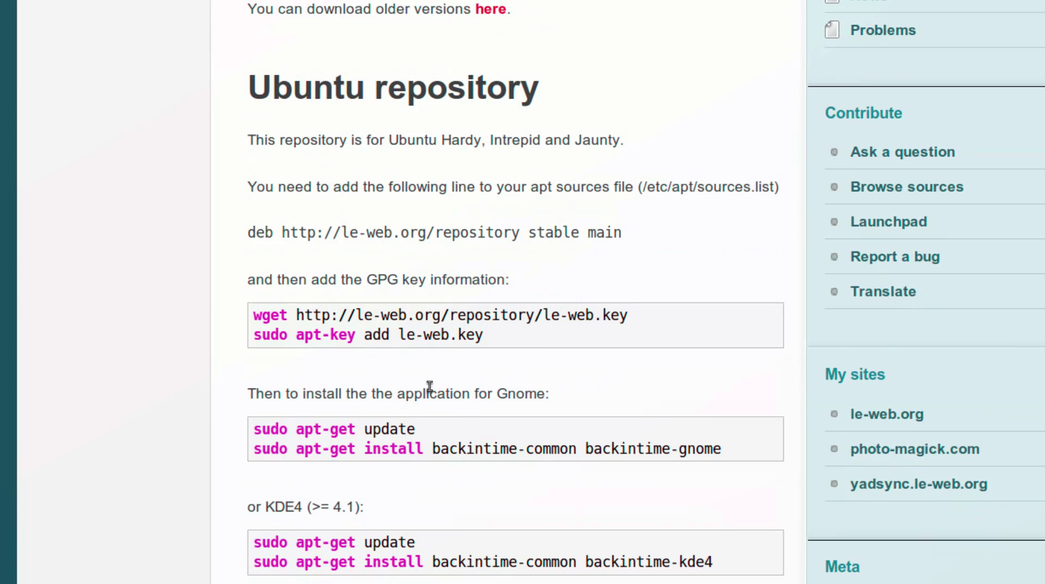
scroll(414, 461, down, 3)
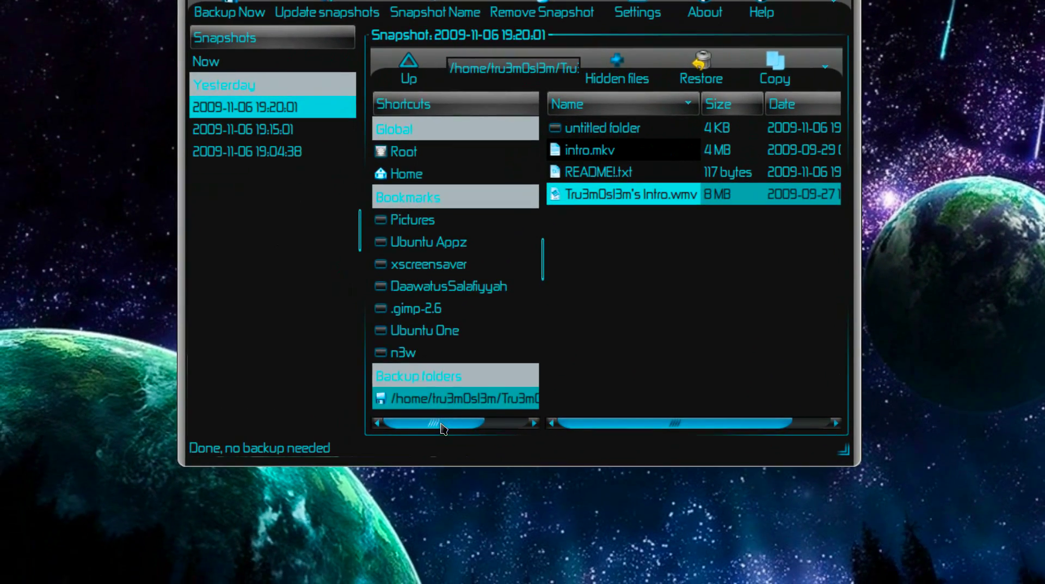
Switch to Back In Time and, in its settings, choose backintime as the snapshot location and Every 5 minutes as the schedule.
drag(421, 480, 440, 480)
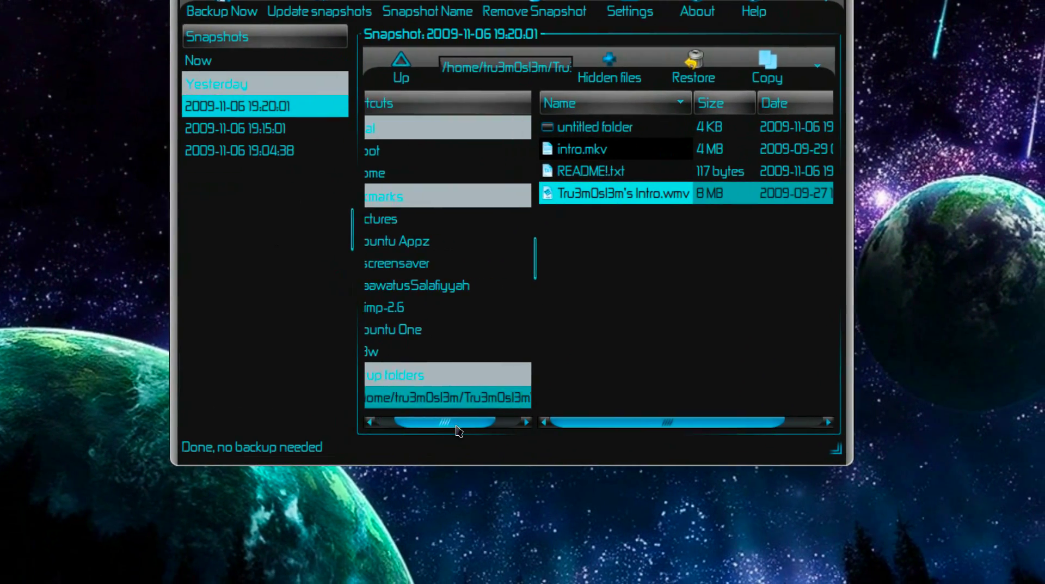
drag(459, 431, 486, 434)
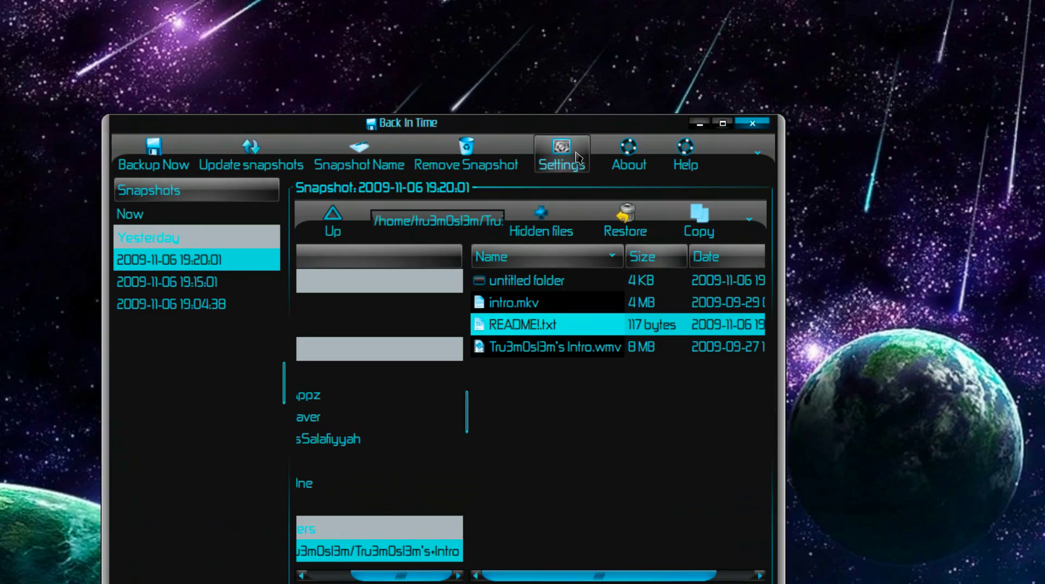
click(577, 154)
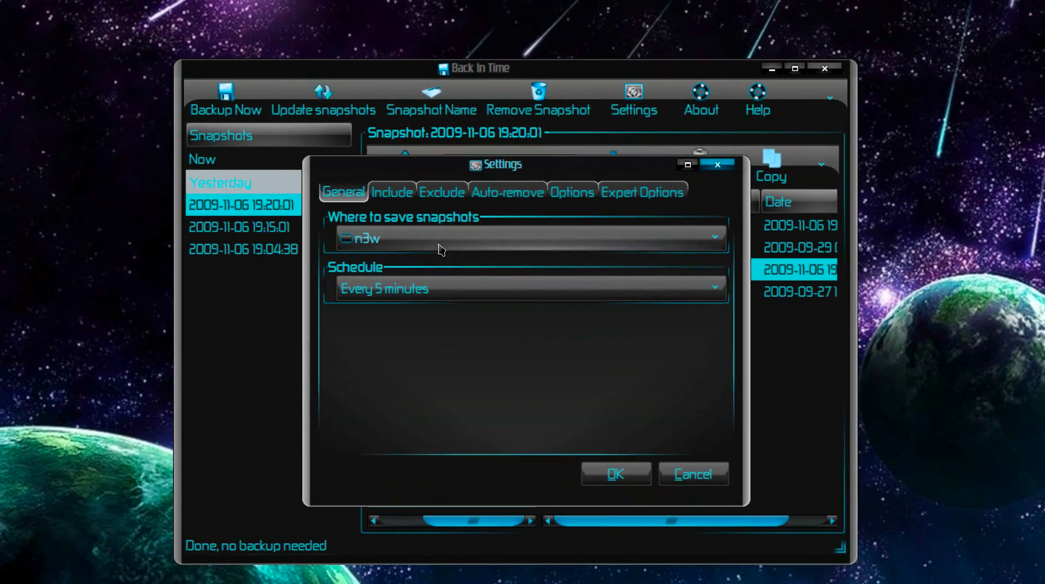
click(457, 246)
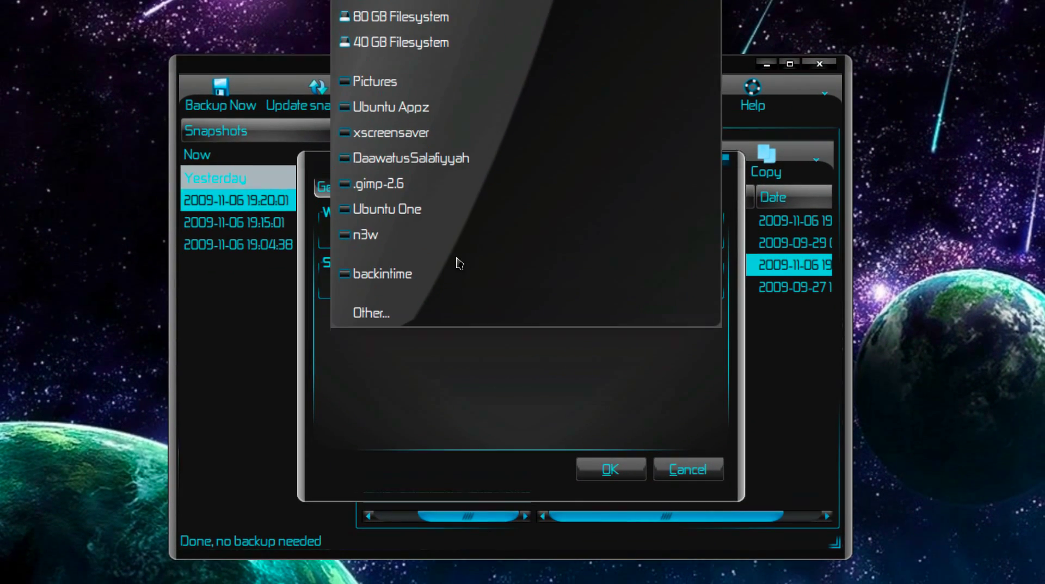
click(457, 279)
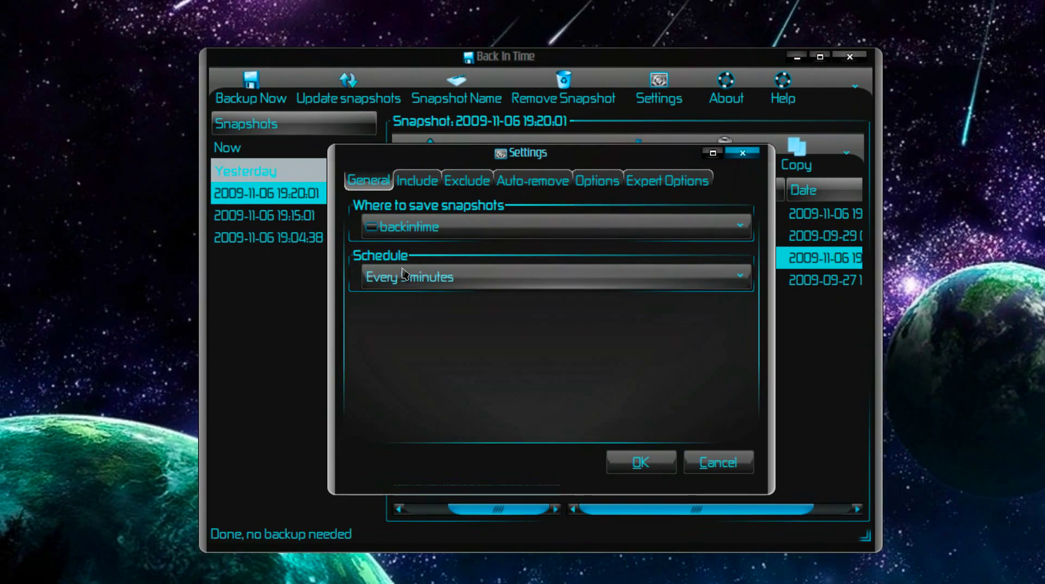
click(447, 276)
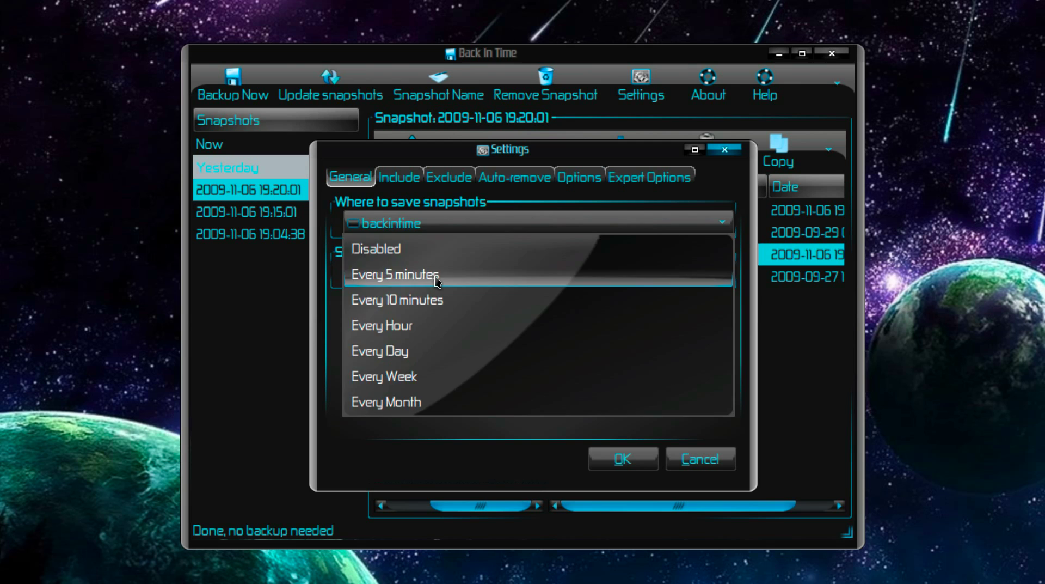
click(433, 277)
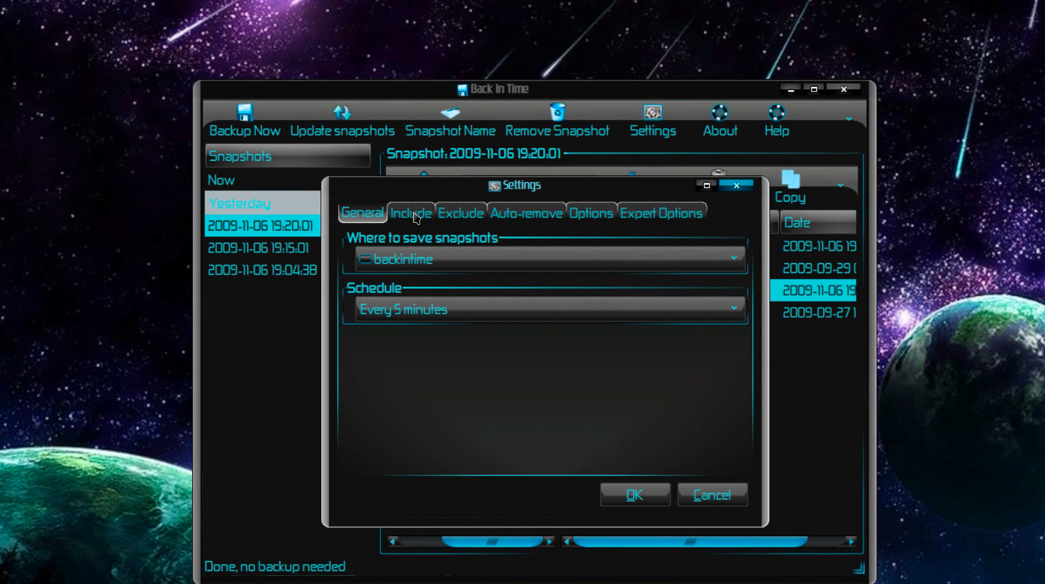
Review the Include, Exclude, Auto-remove, Options and Expert Options settings, and close the dialog without saving.
click(417, 218)
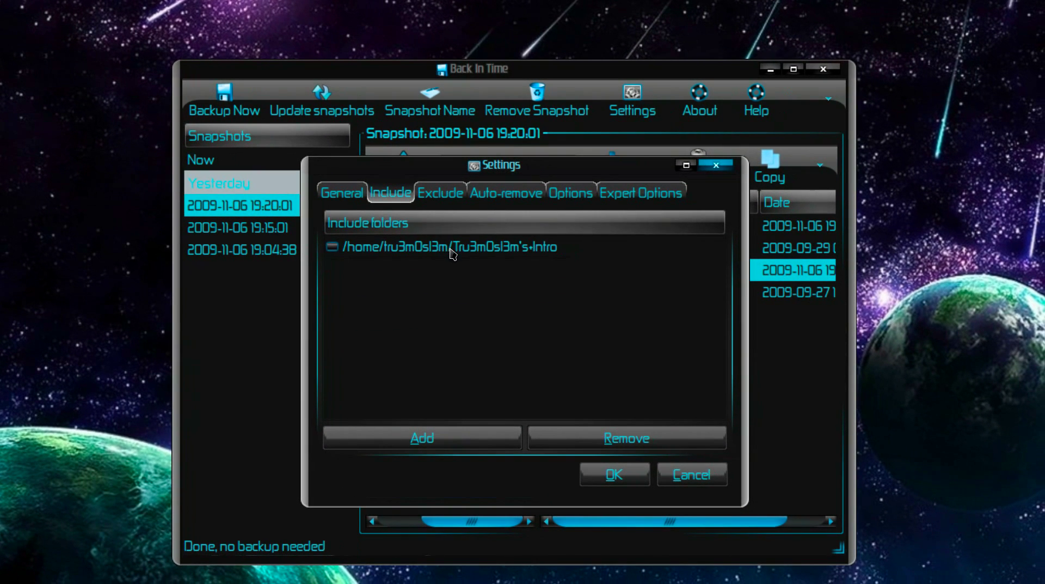
click(479, 255)
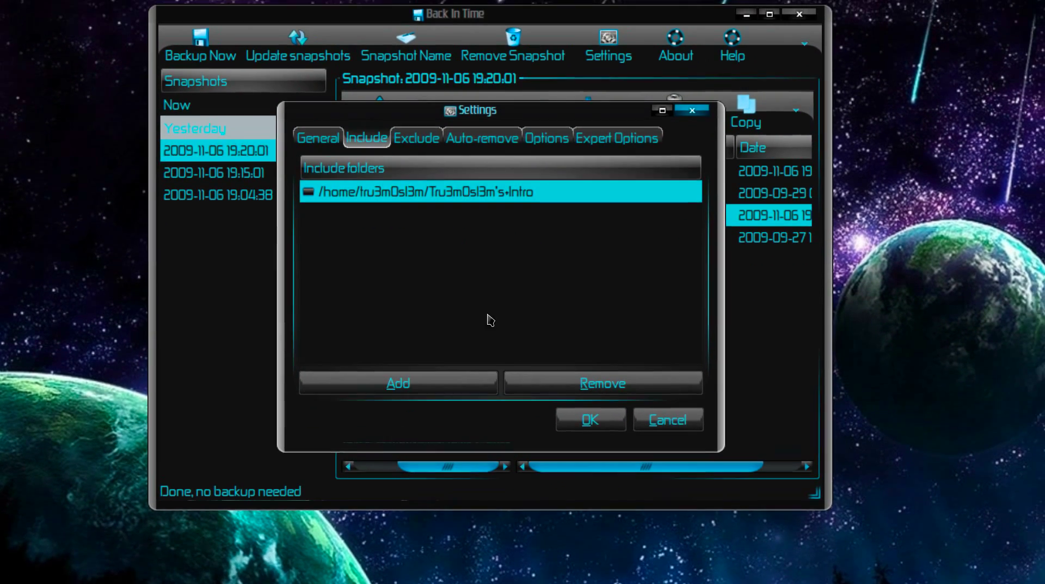
click(416, 138)
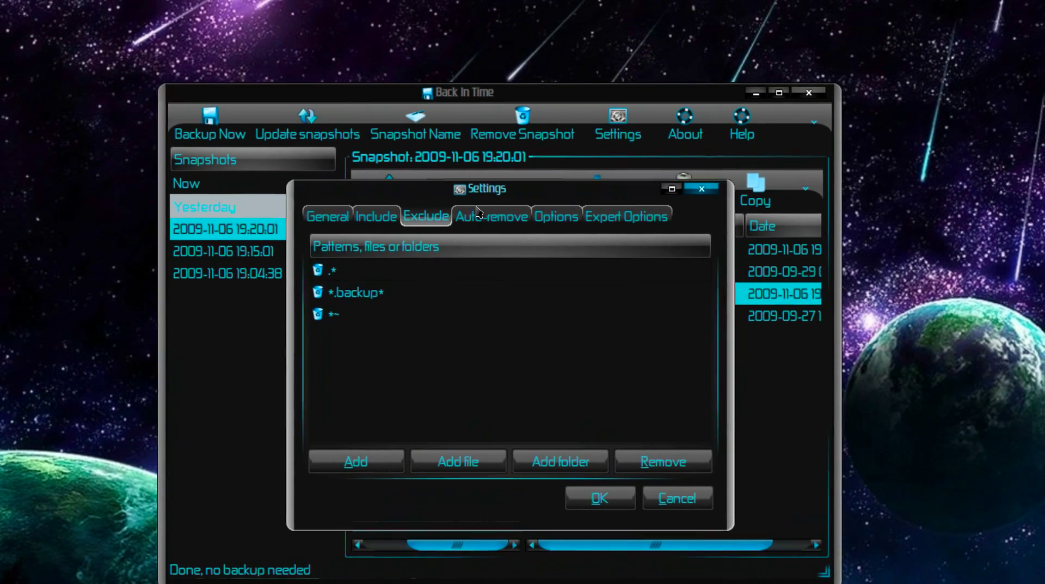
click(507, 195)
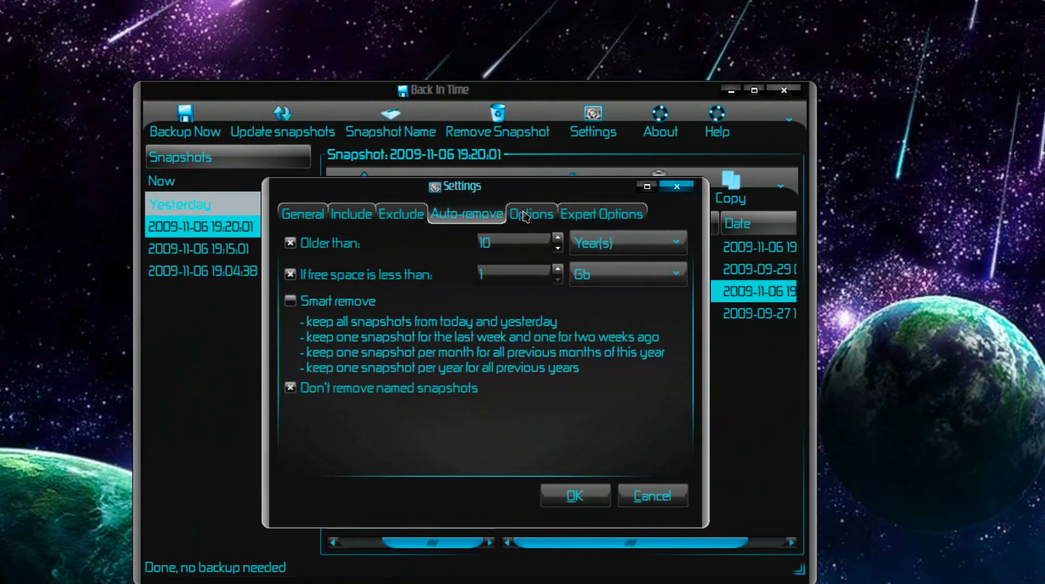
click(630, 202)
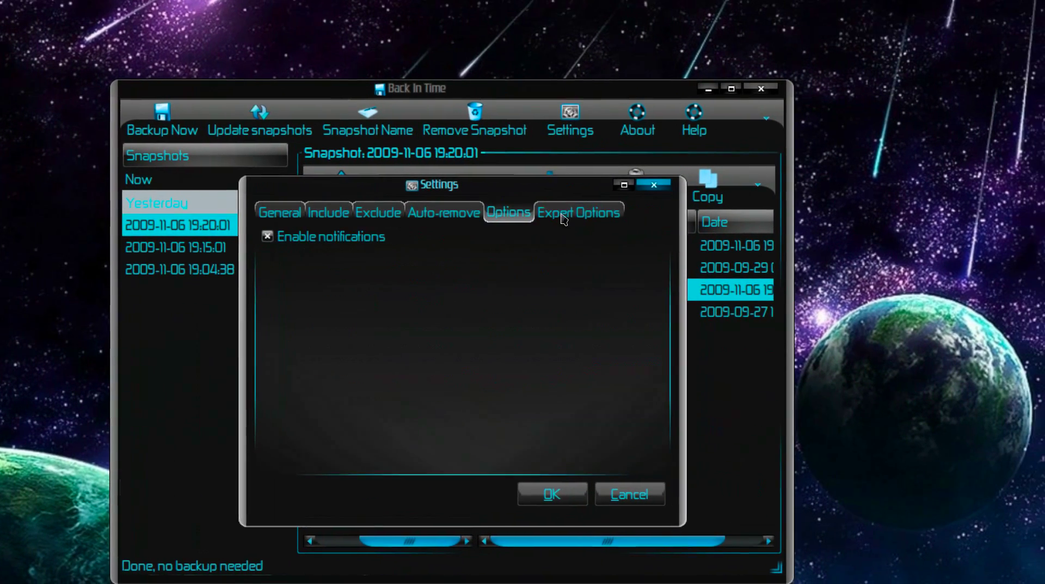
click(599, 213)
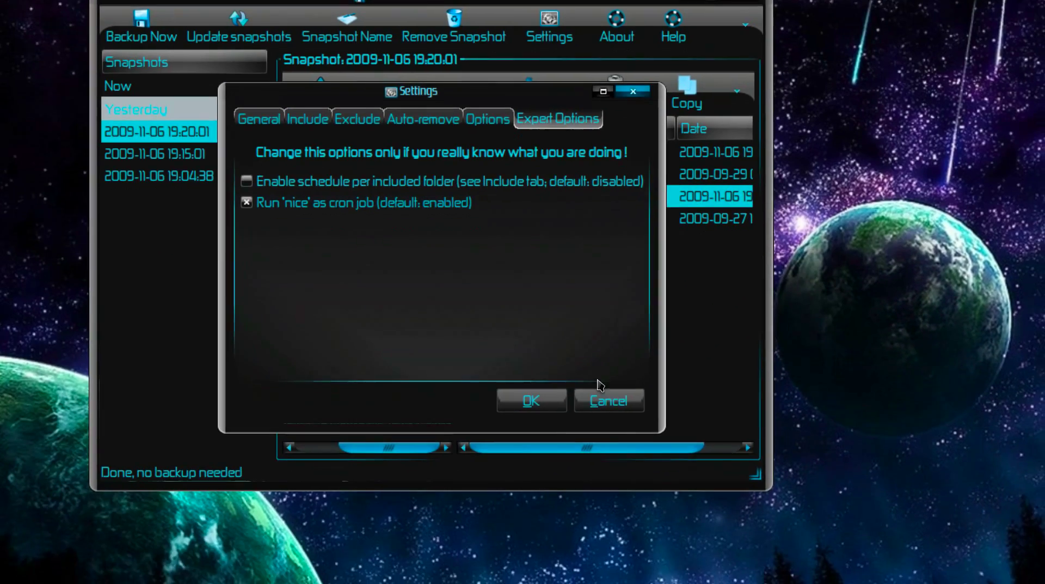
click(603, 401)
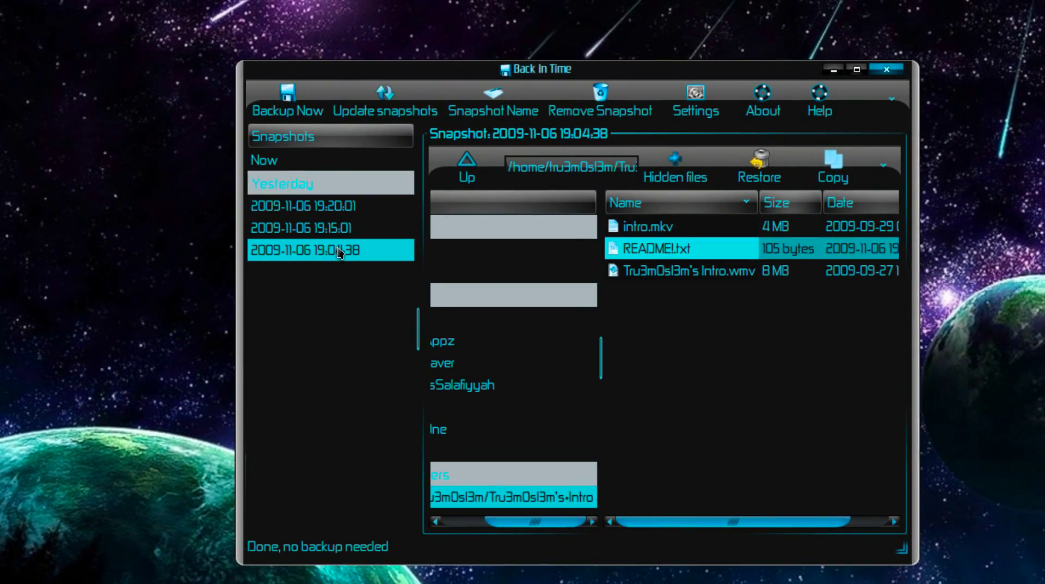
Reopen the settings to check the general snapshot location and schedule, and close them without saving.
key(Up)
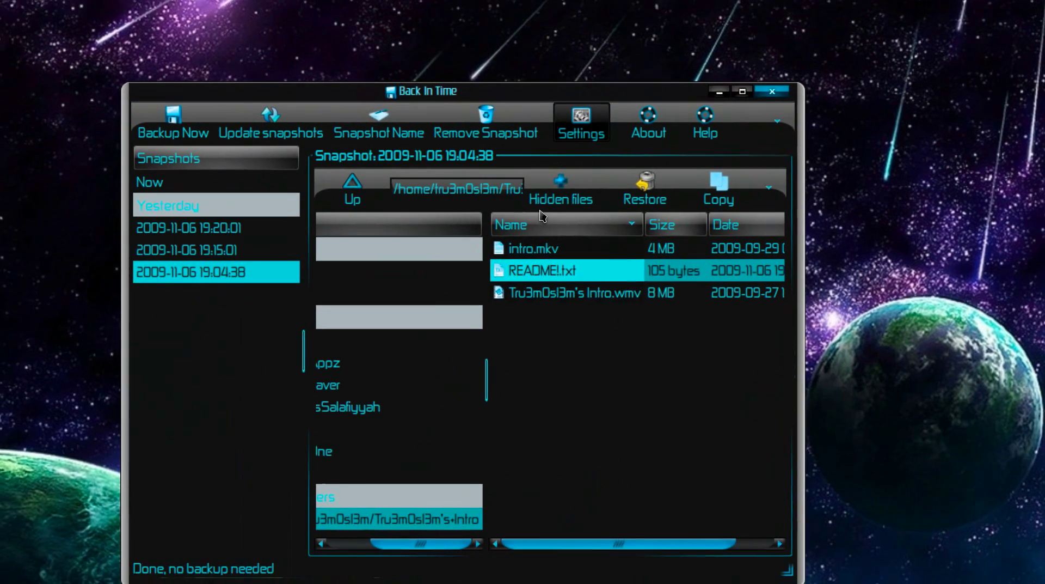
click(574, 160)
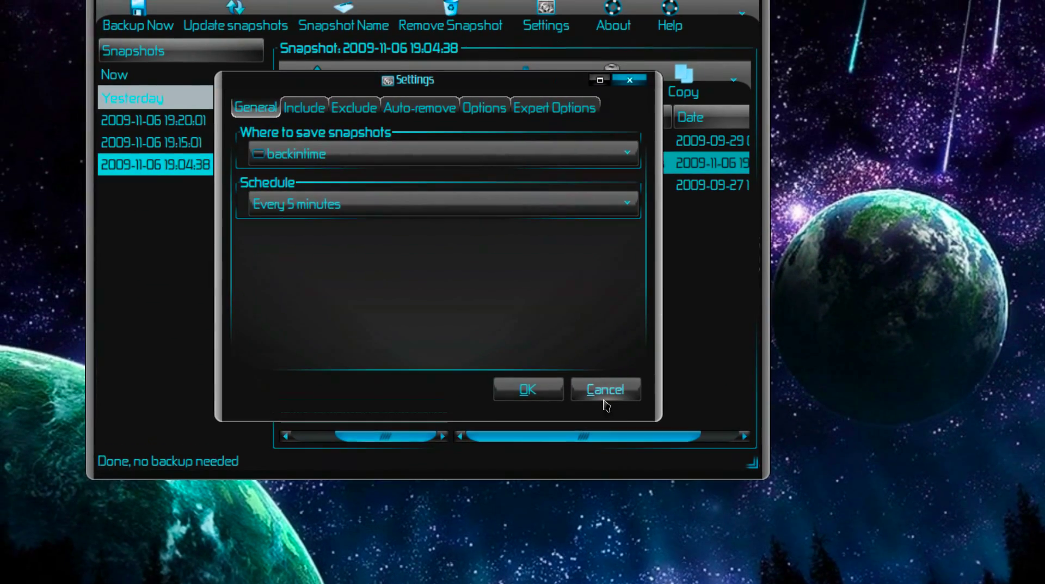
click(681, 461)
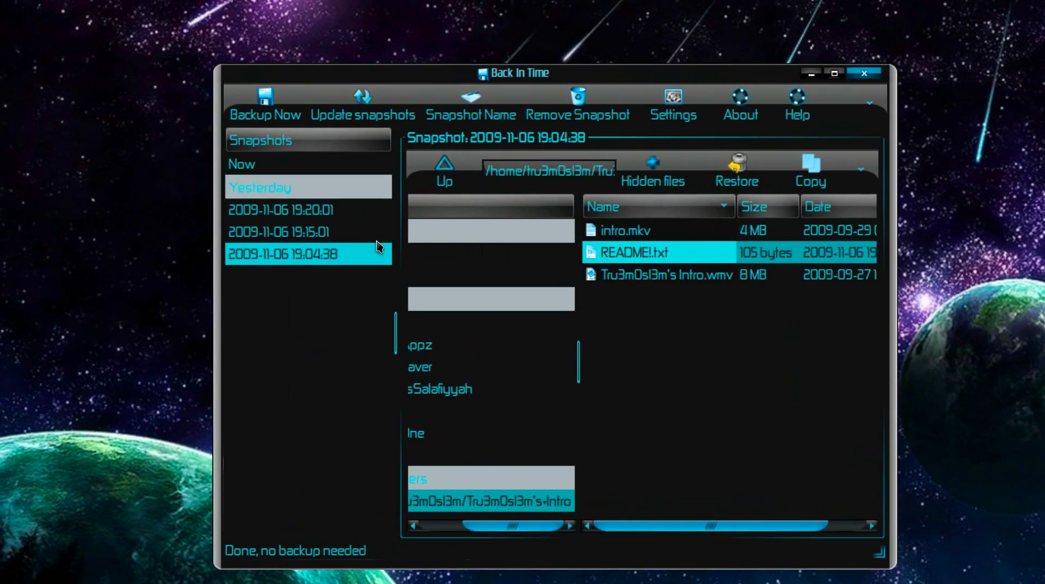
click(259, 215)
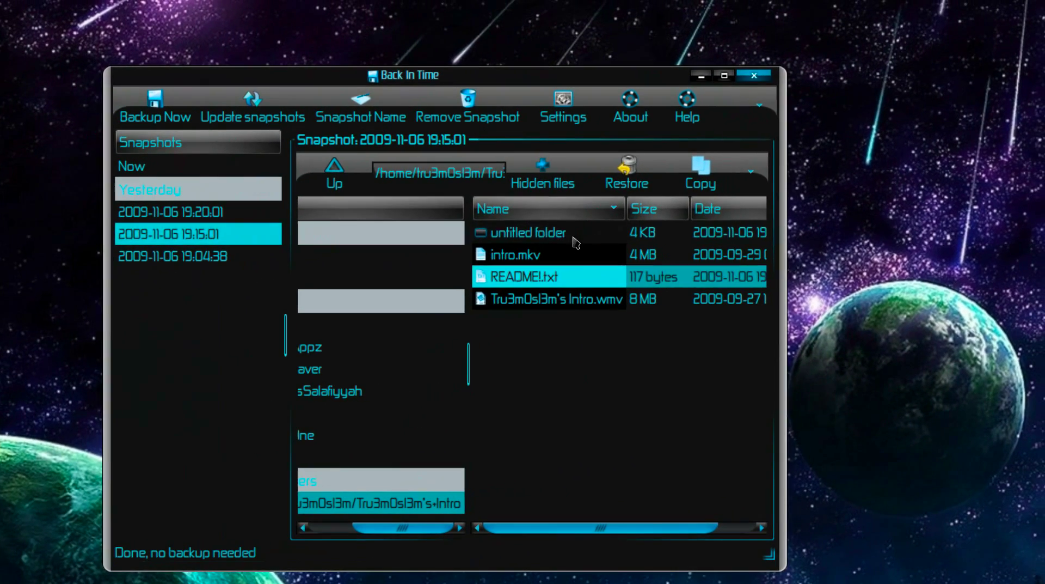
click(690, 238)
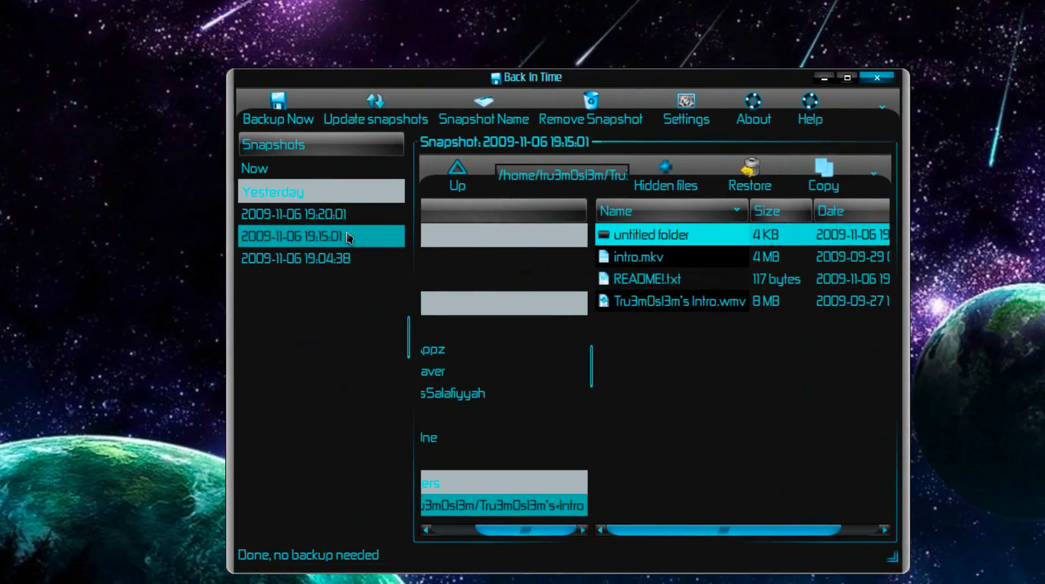
click(327, 215)
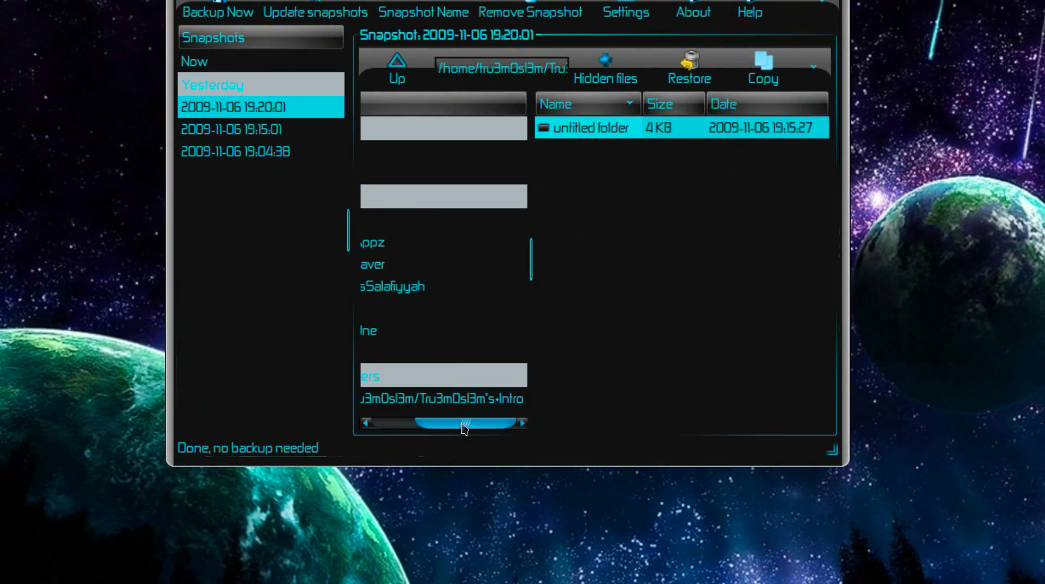
drag(463, 432, 372, 432)
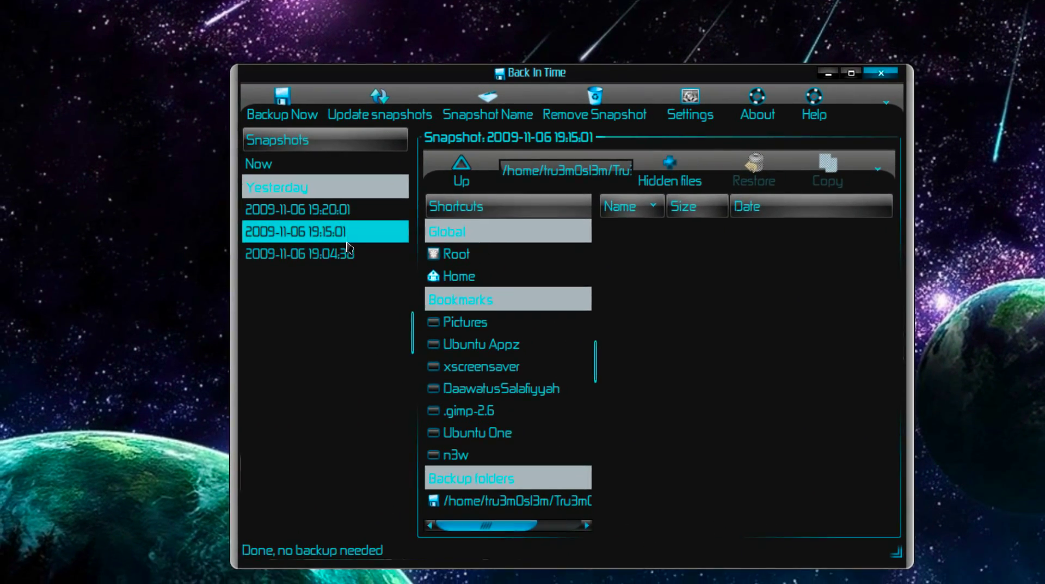
Check the untitled folder in the 19:04:38 and 19:20:01 snapshots, and return to the main backup folder.
click(333, 299)
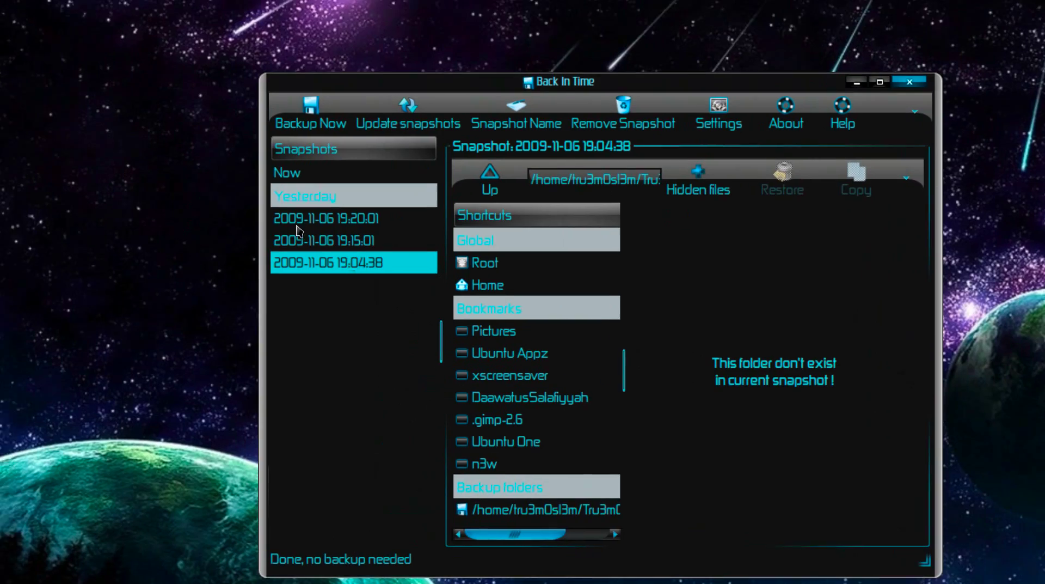
click(289, 232)
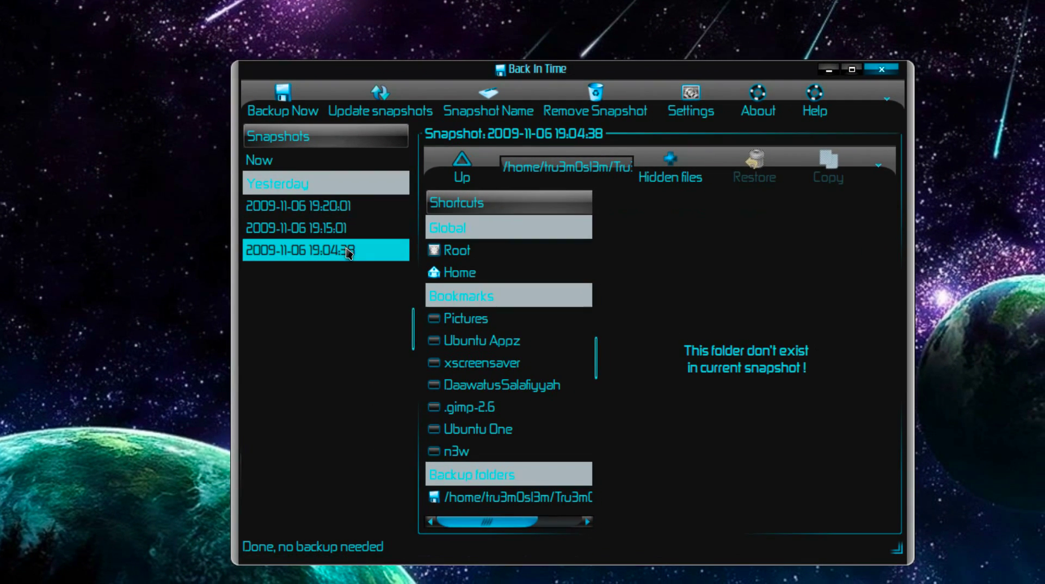
click(343, 207)
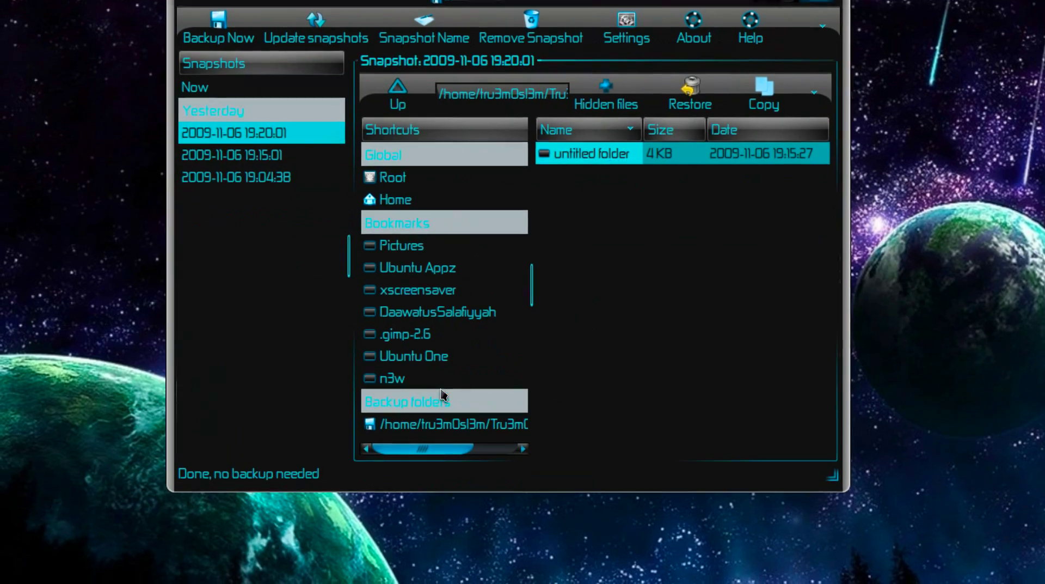
click(435, 516)
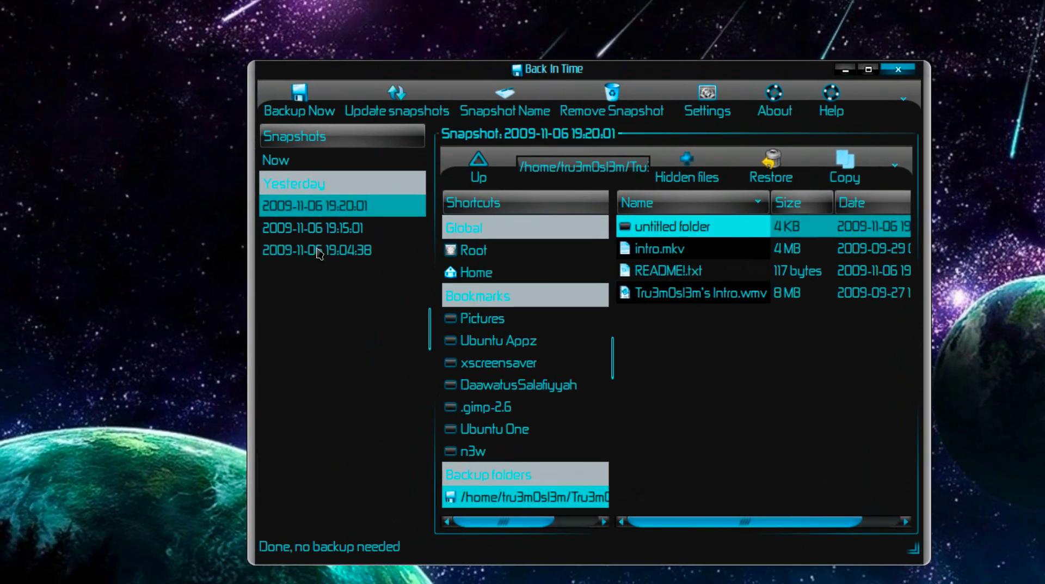
click(294, 259)
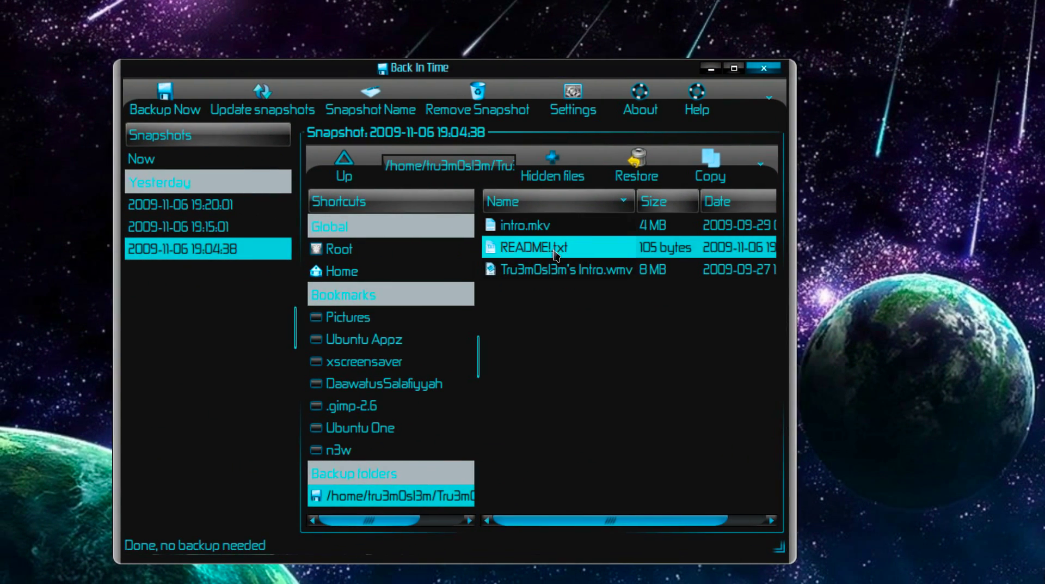
double_click(569, 251)
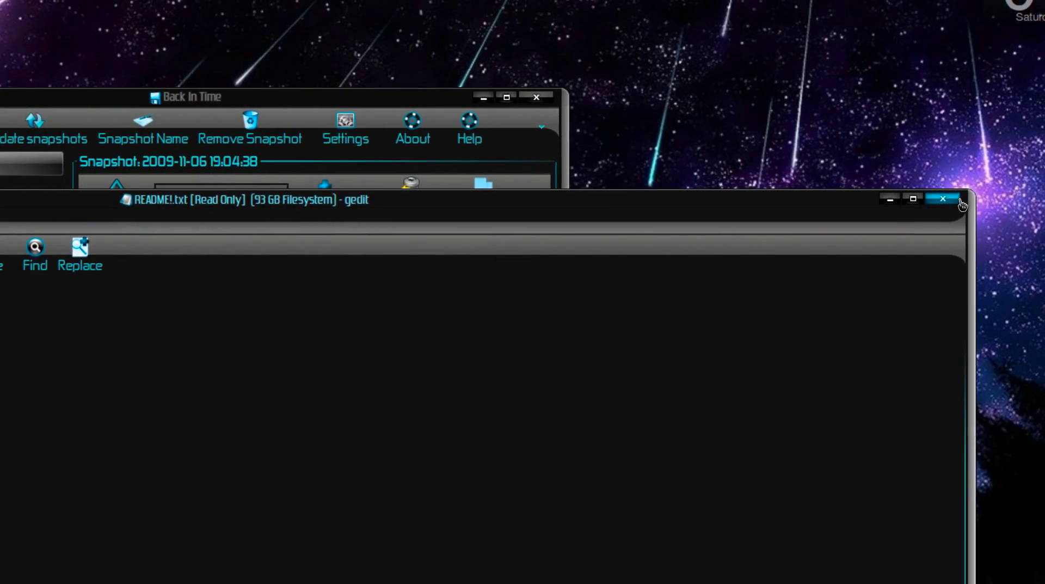
click(965, 187)
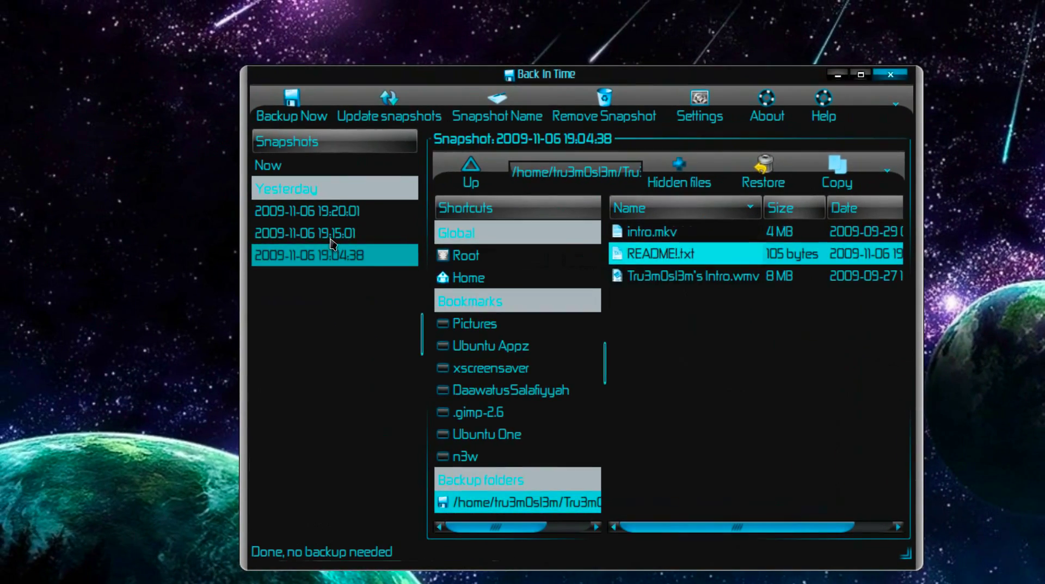
click(331, 239)
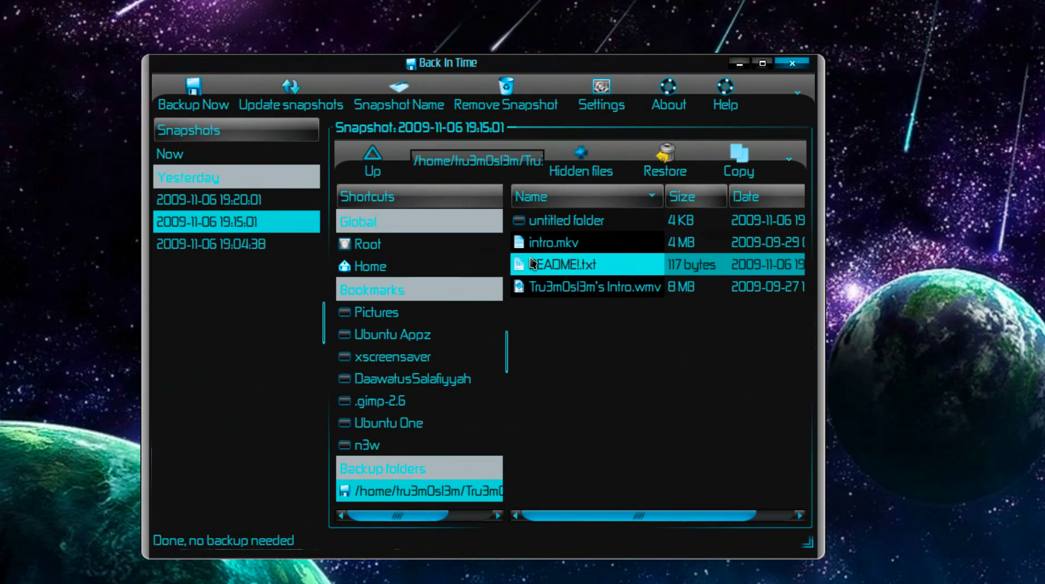
double_click(551, 265)
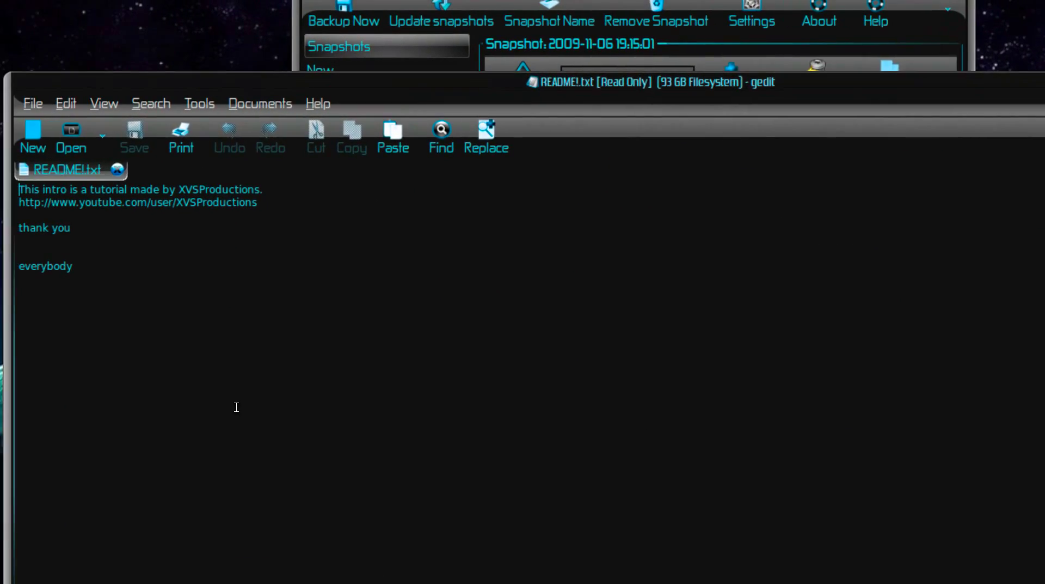
key(ctrl+w)
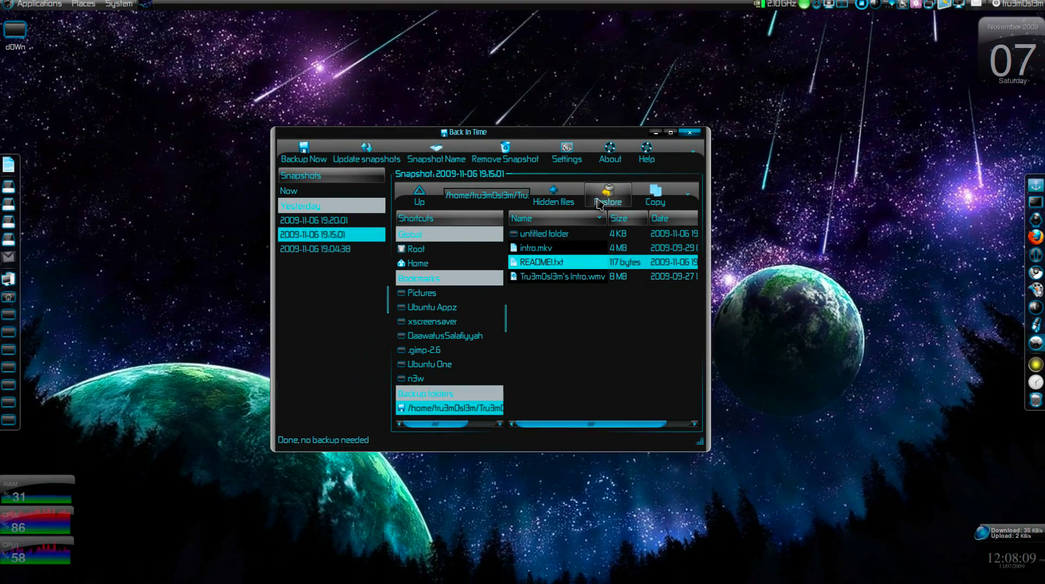
Locate the Back In Time and Back In Time (root) launchers among the System Tools applications, without starting either one.
click(57, 6)
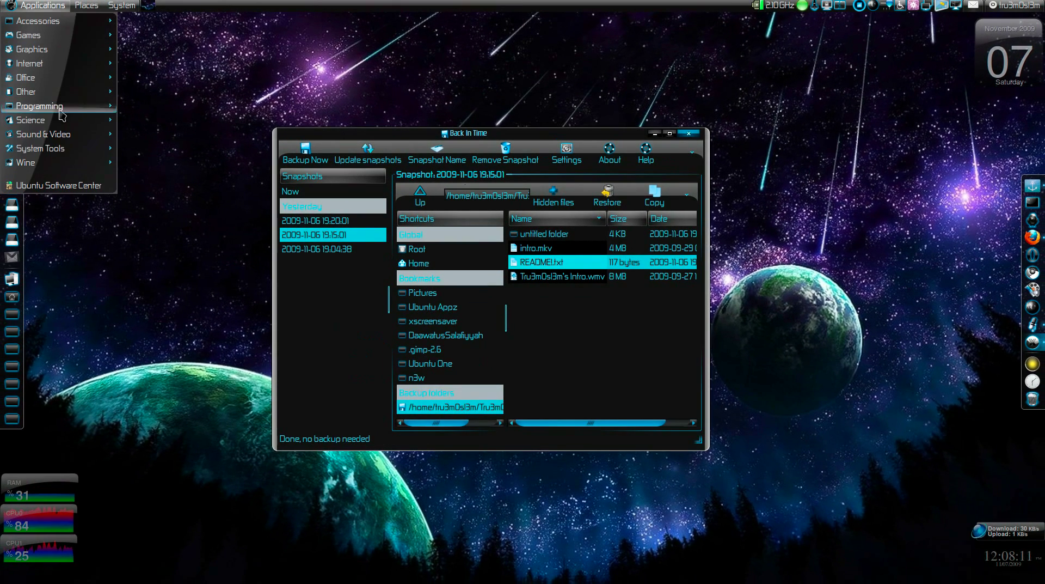
mouse_move(69, 149)
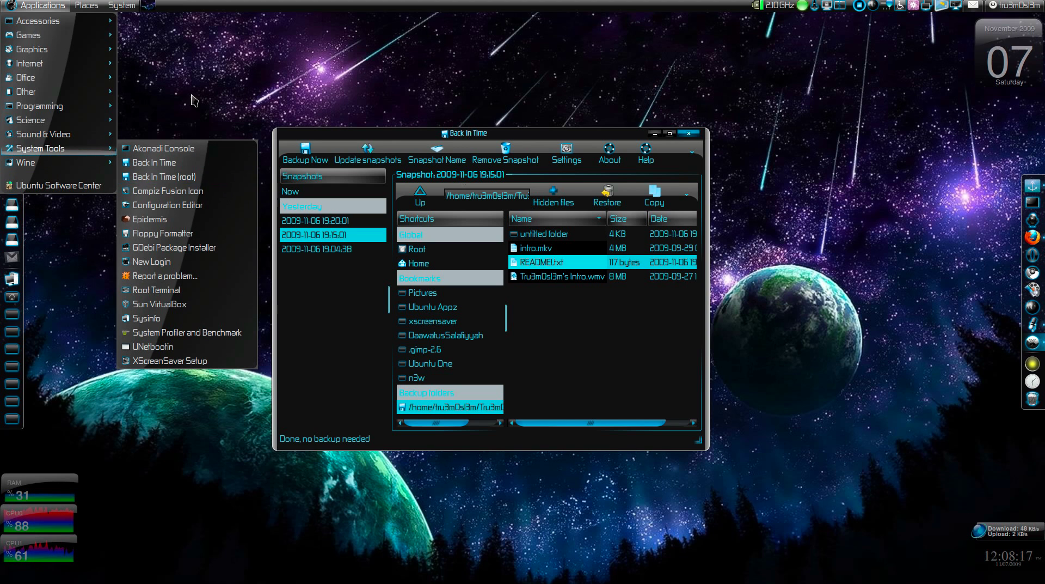
click(175, 123)
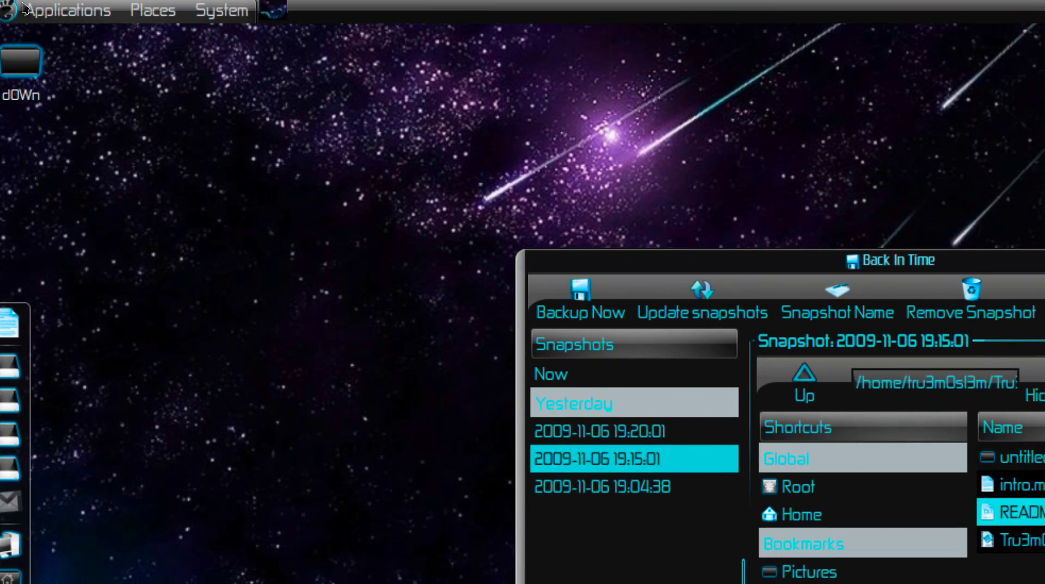
click(27, 5)
mouse_move(24, 154)
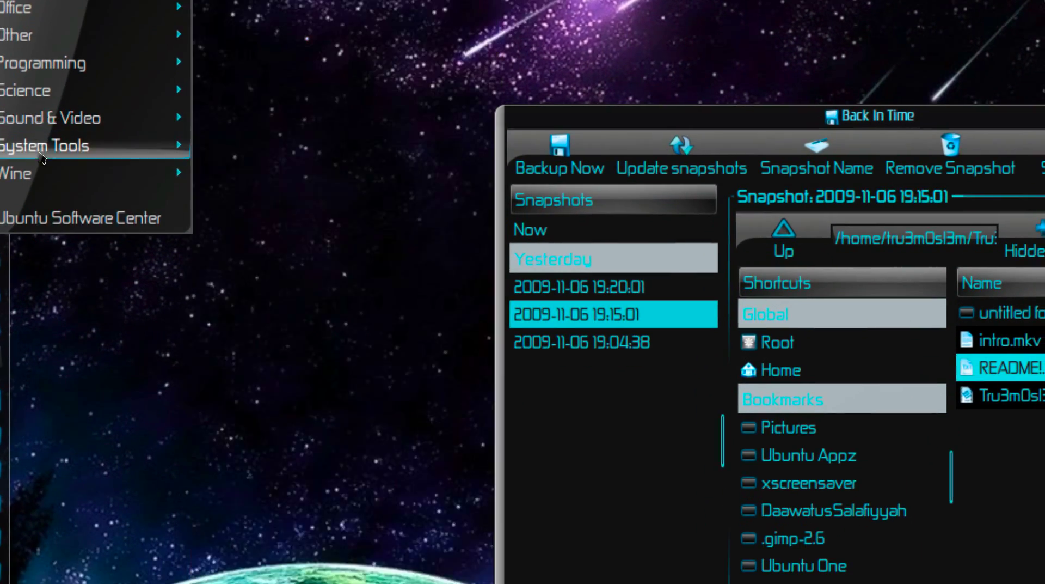
mouse_move(54, 215)
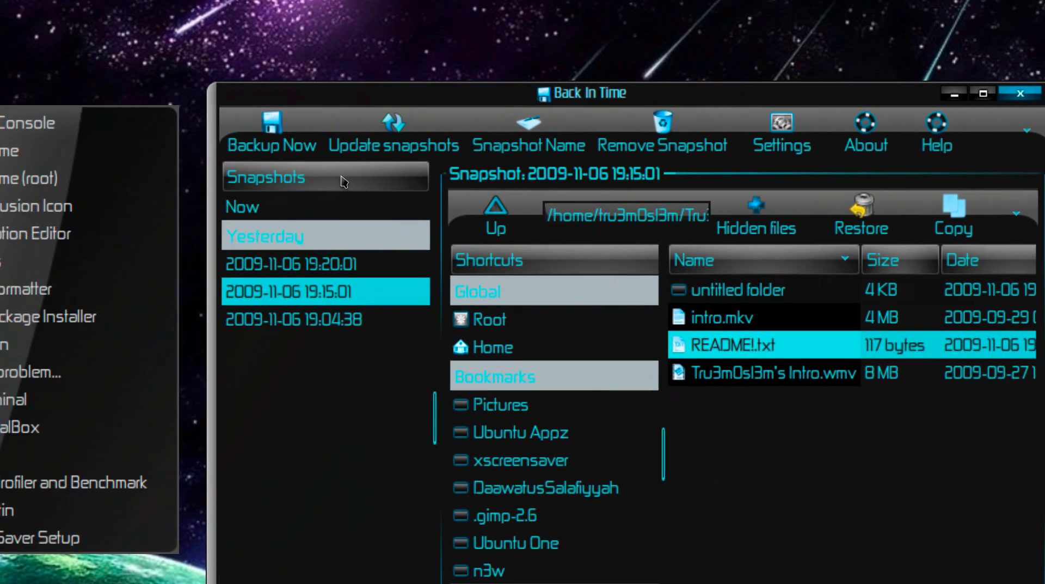
click(170, 175)
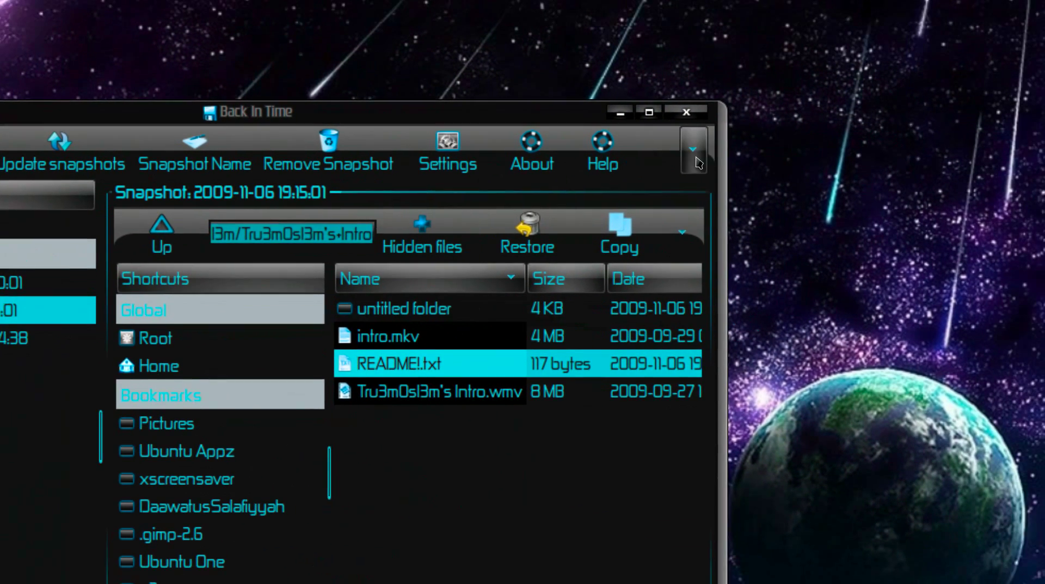
Check the overflow commands of the main Back In Time toolbar and dismiss them without choosing any.
click(760, 171)
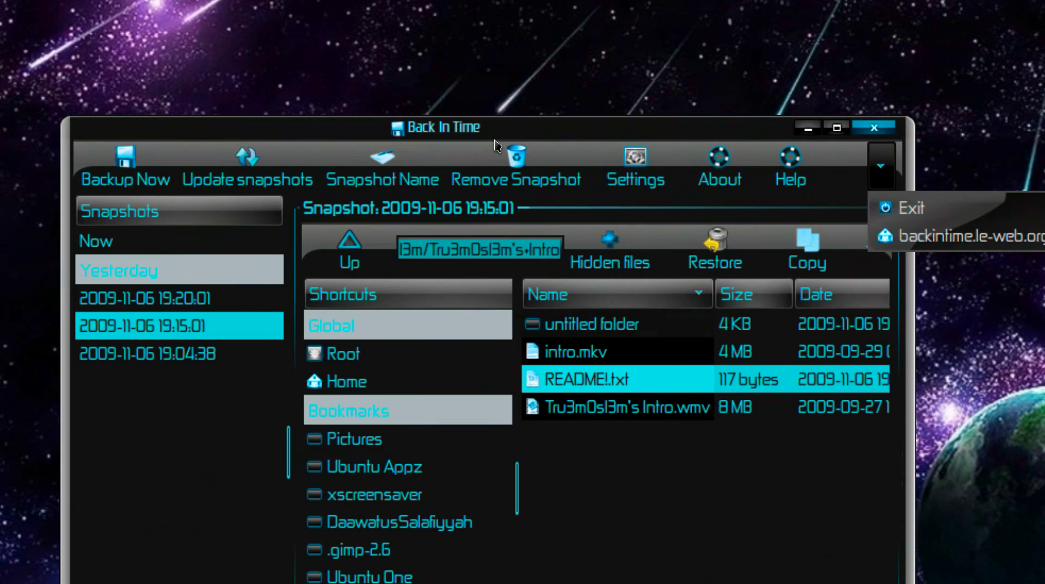
click(322, 120)
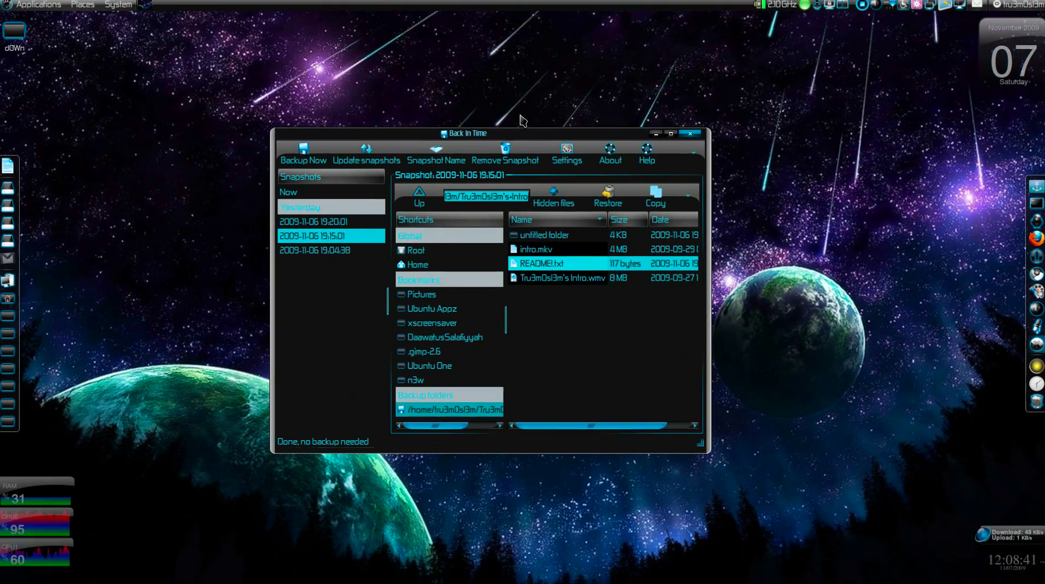